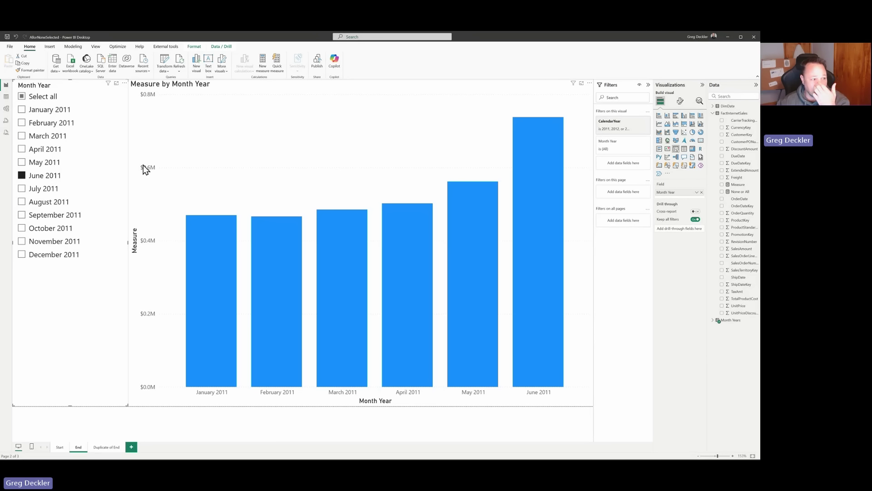
# - Inspect the table relationships in the model and review the DAX formula of Measure on the End page
pyautogui.click(6, 109)
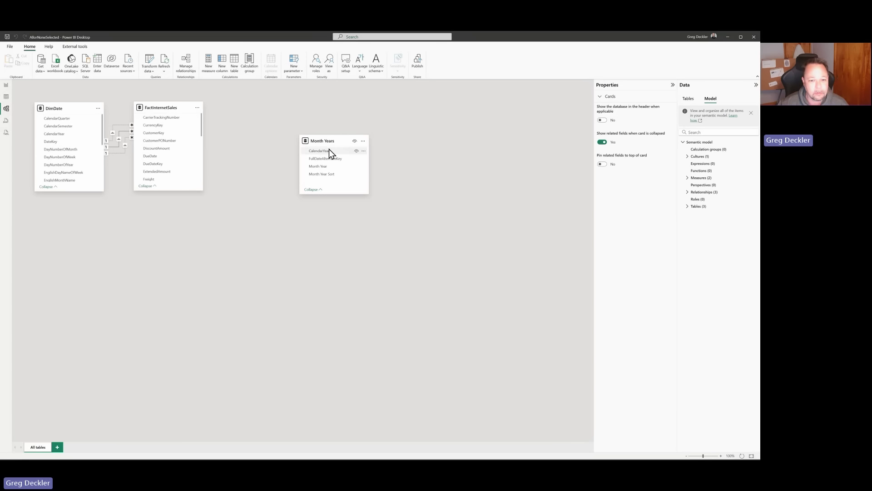
pyautogui.click(6, 87)
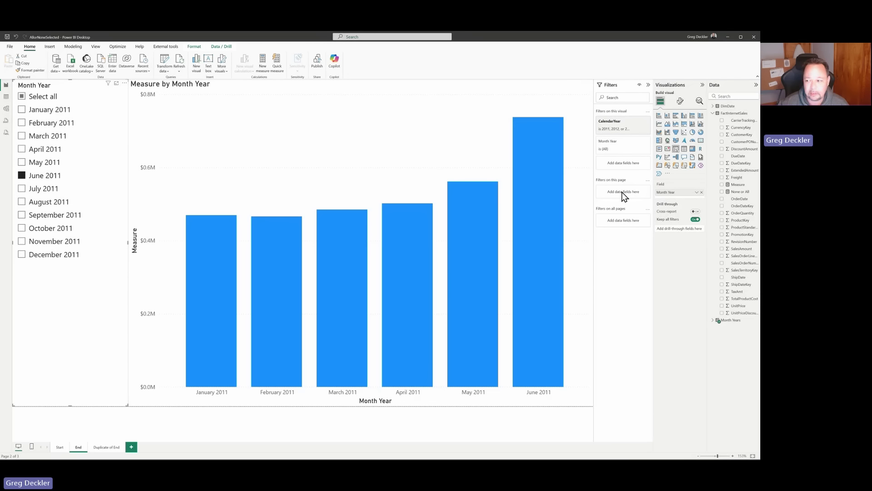
pyautogui.click(737, 185)
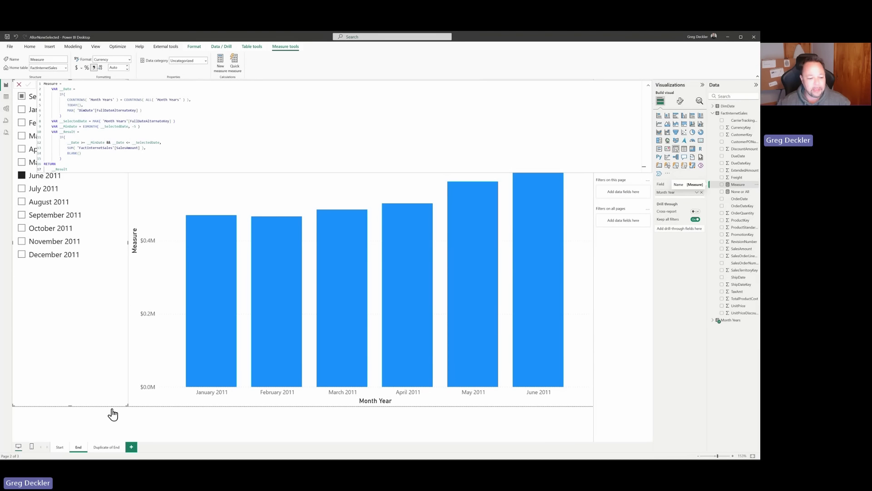
pyautogui.click(111, 416)
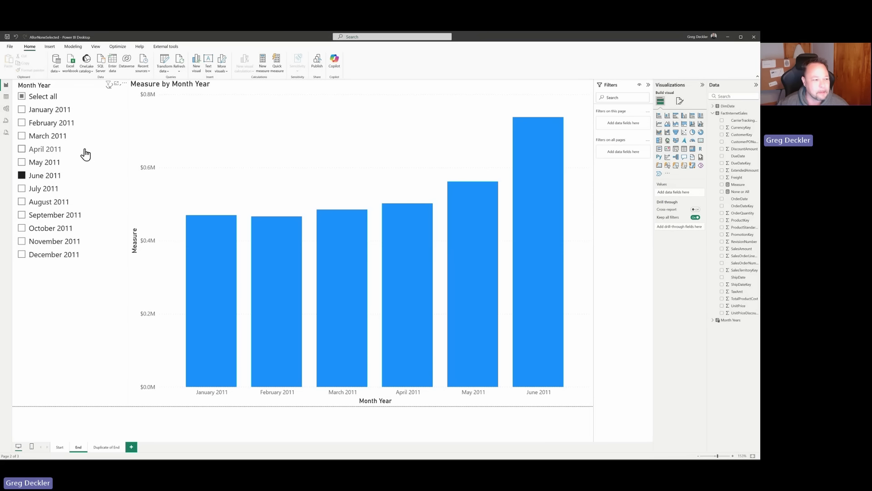
# - Review the Month Years table's data and formula, and clear all months in the slicer on the Duplicate of End page
pyautogui.click(7, 98)
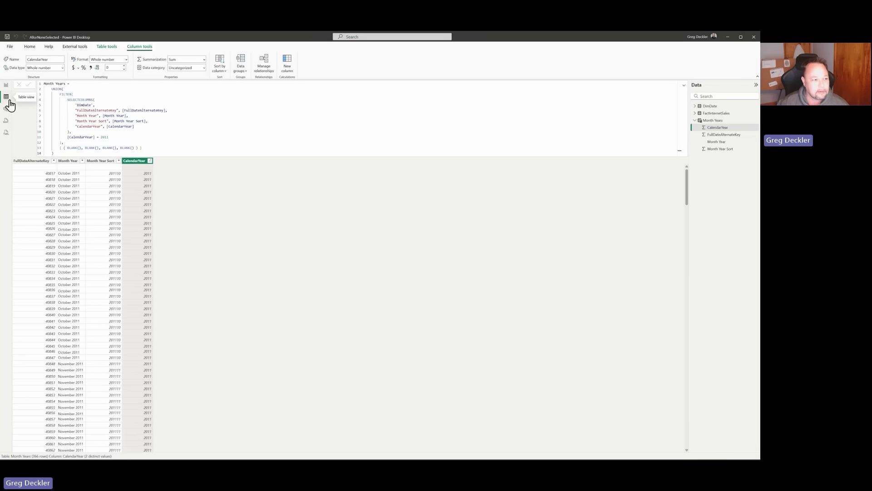
pyautogui.click(6, 84)
pyautogui.click(100, 447)
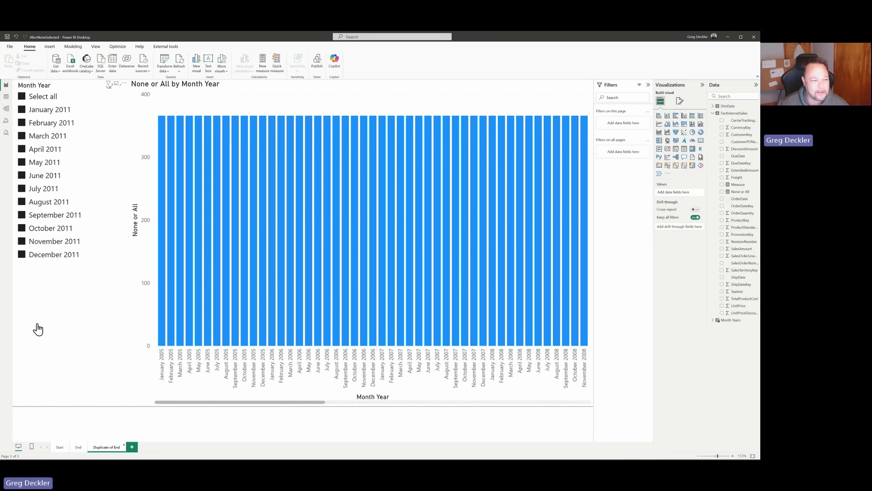
pyautogui.click(21, 96)
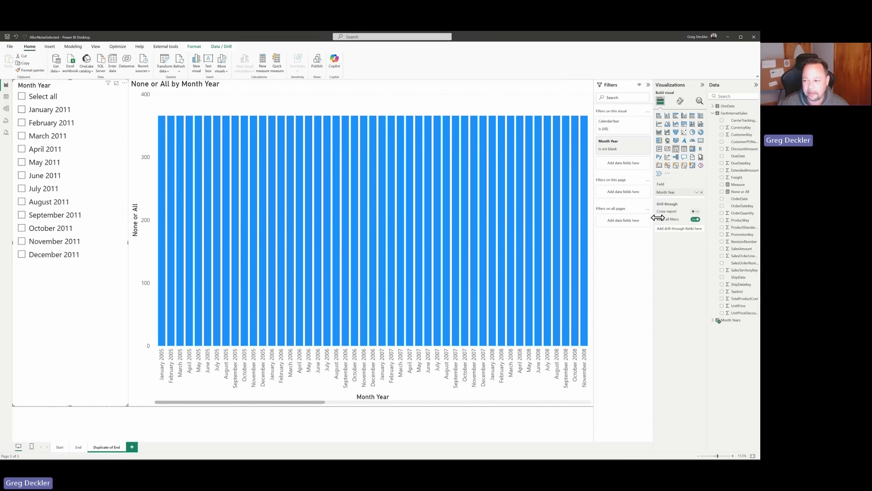
# - Edit the None or All measure so its two SWITCH conditions compare __NumRows with __NumAllRows and with __NumAllRows -1
pyautogui.click(743, 193)
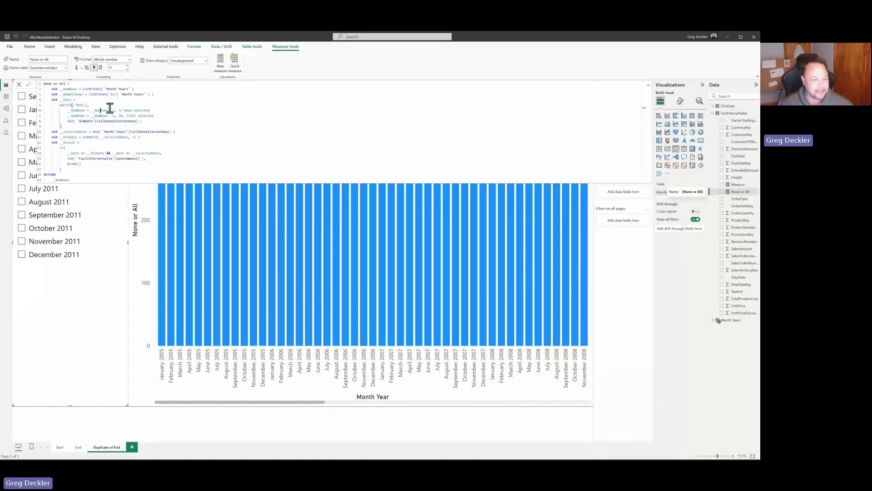
pyautogui.write('All')
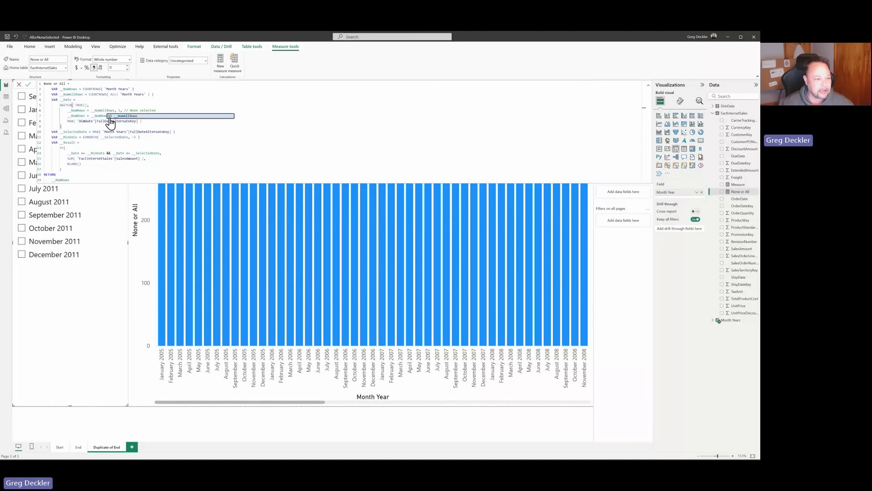
pyautogui.click(101, 116)
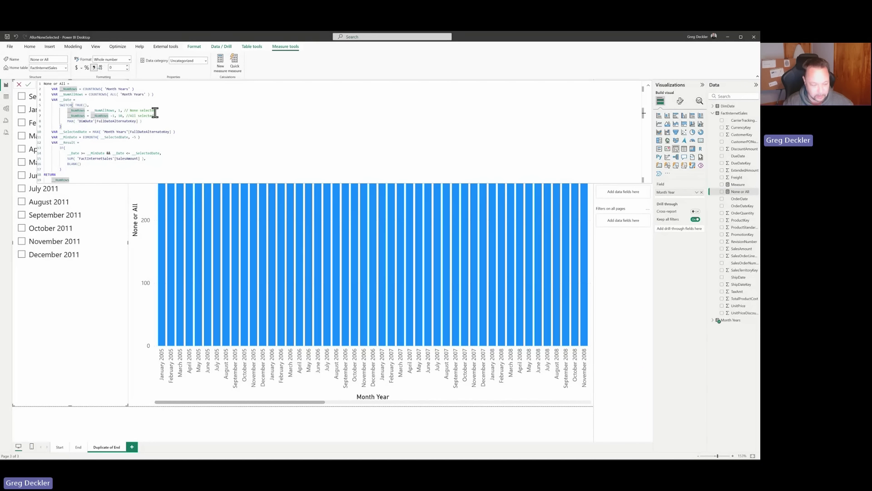
pyautogui.write('All')
pyautogui.press('Escape')
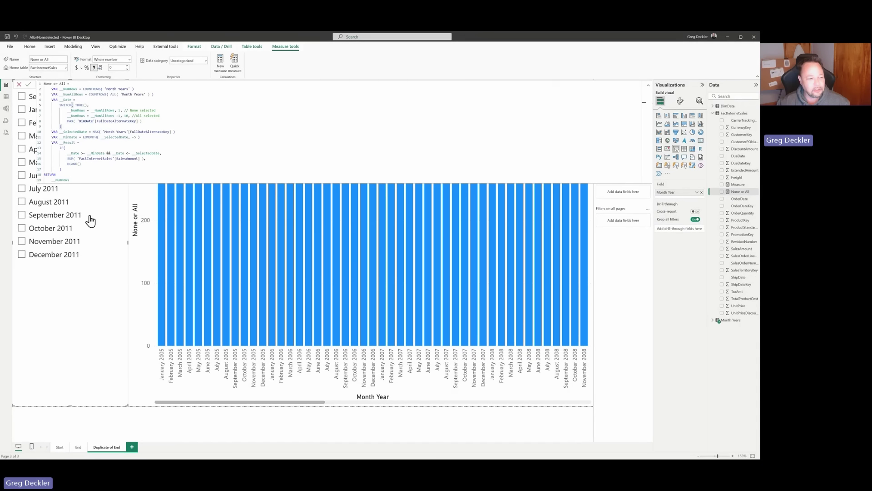
pyautogui.click(145, 425)
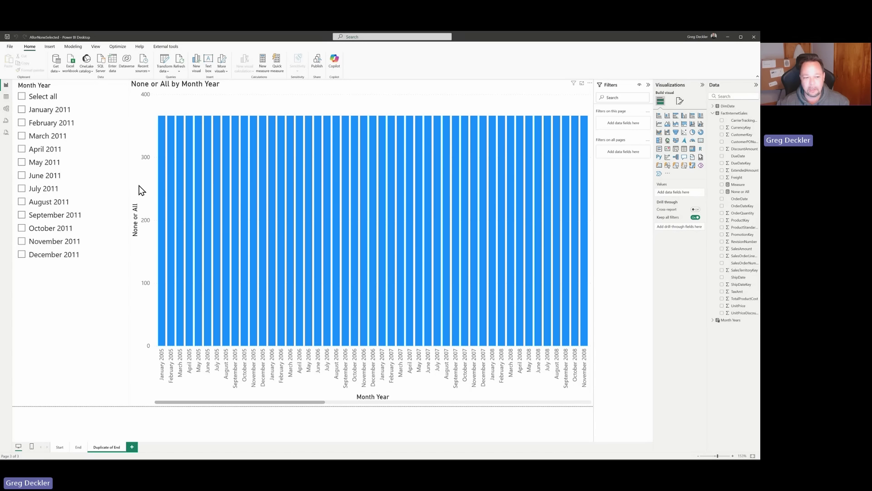
# - Reopen the None or All measure and review its __NumRows variable, which counts the rows of Month Years
pyautogui.click(740, 192)
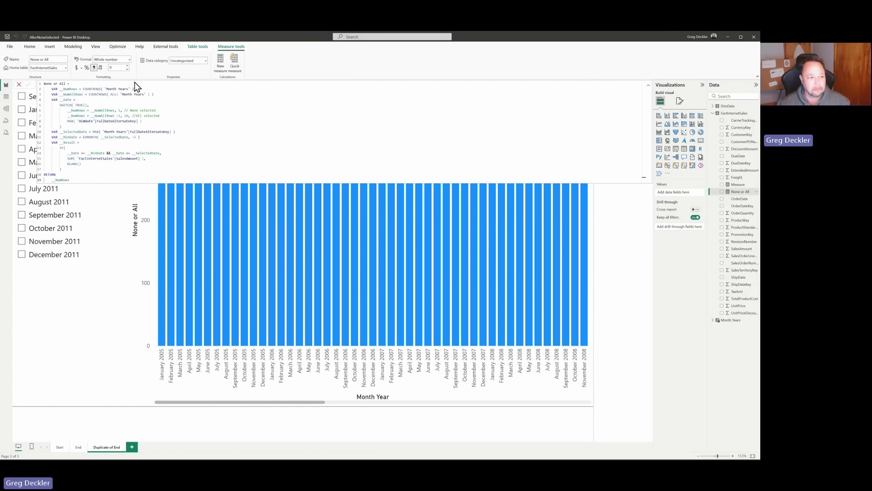
pyautogui.moveTo(51, 89); pyautogui.dragTo(162, 86)
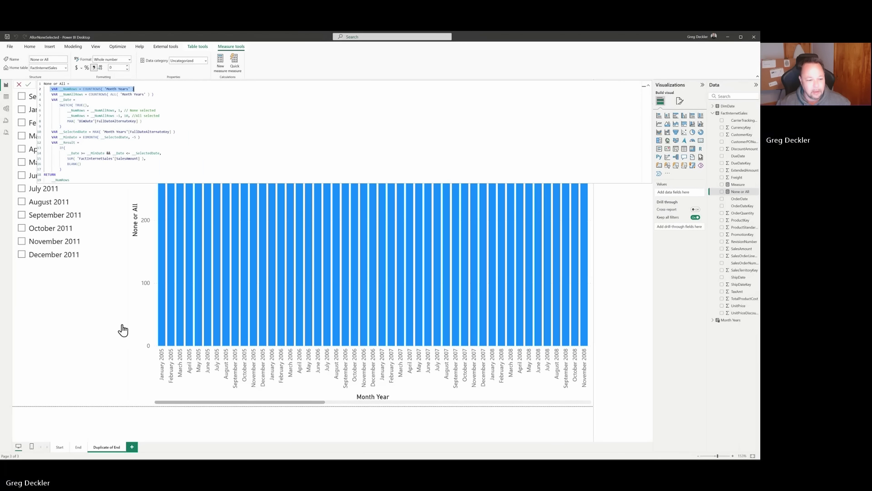
pyautogui.click(156, 433)
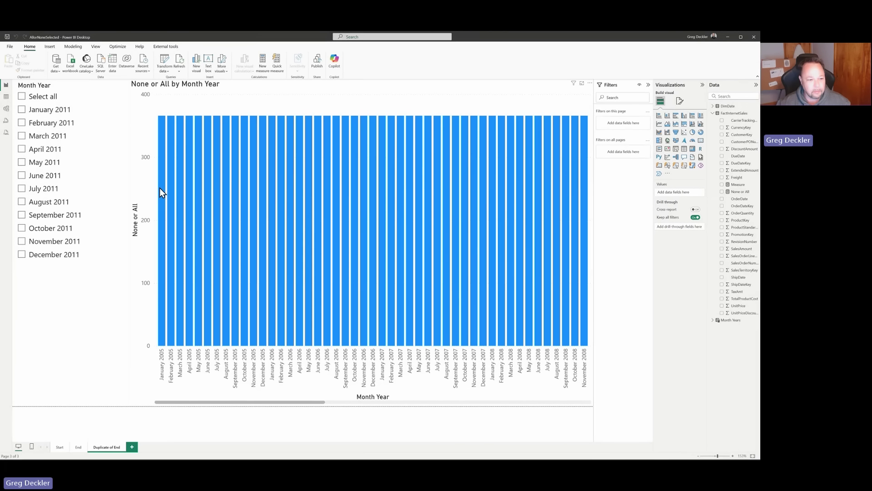
# - Compare the January 2005 column's value with no month, with only February 2011, and with all months selected in the slicer
pyautogui.moveTo(161, 188)
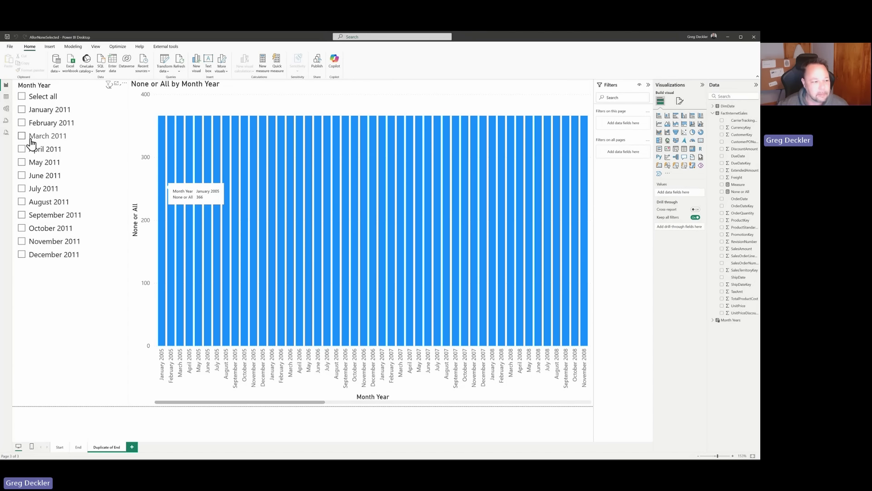
pyautogui.click(22, 122)
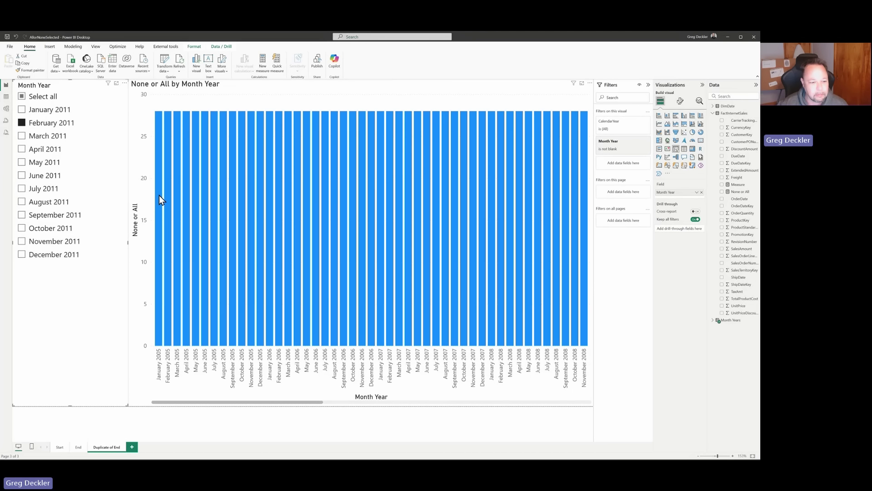
pyautogui.moveTo(159, 195)
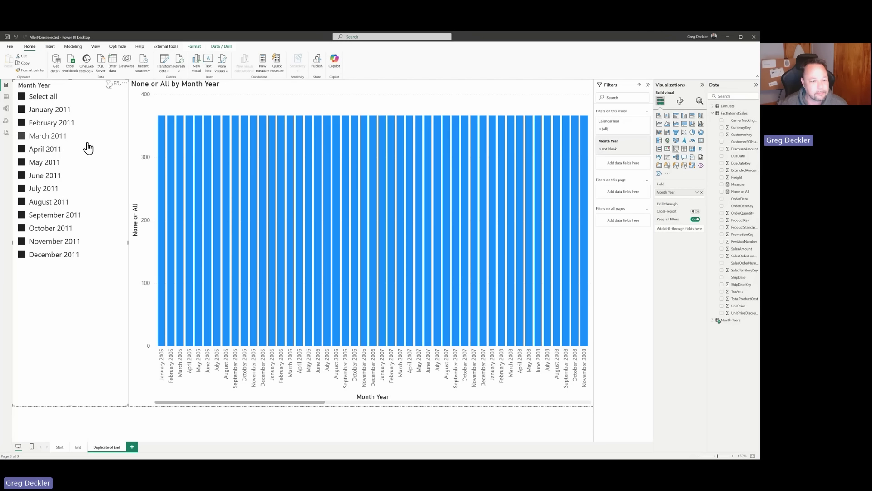
pyautogui.moveTo(162, 196)
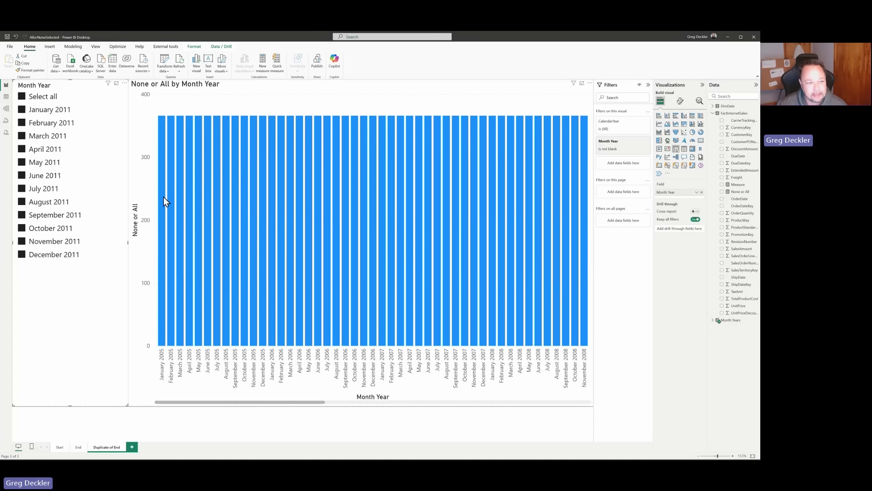
# - Clear the slicer, select January through December 2011 one by one, and check the chart's January 2005 value
pyautogui.click(21, 96)
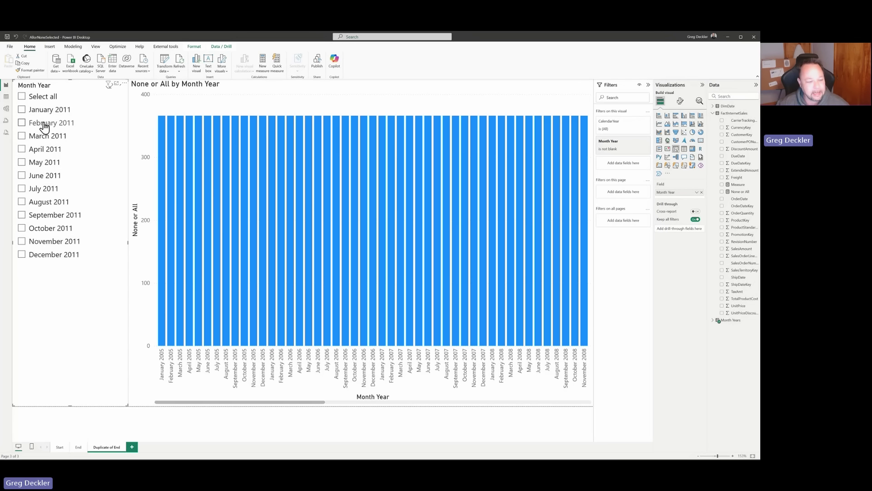
pyautogui.click(21, 110)
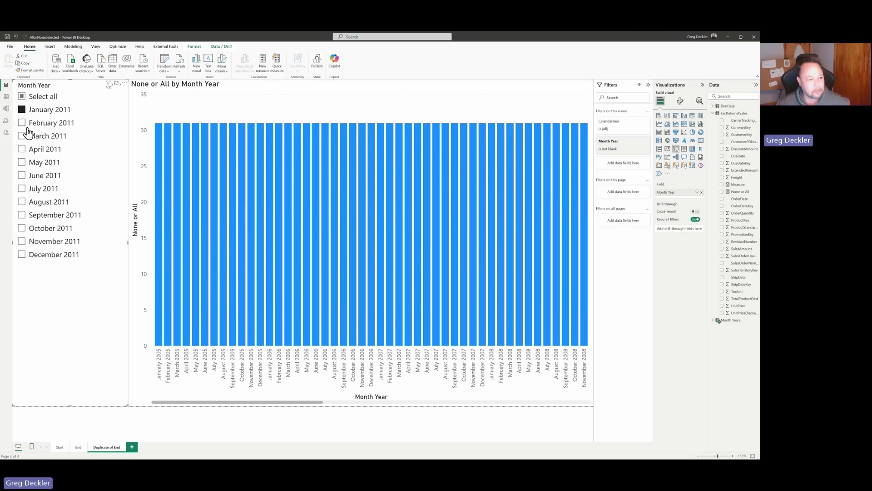
pyautogui.click(21, 123)
pyautogui.click(22, 136)
pyautogui.click(22, 149)
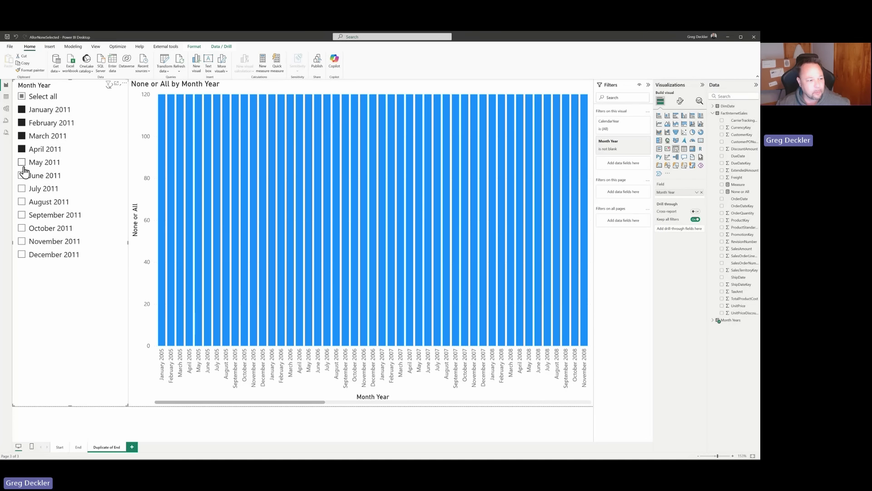
pyautogui.click(21, 162)
pyautogui.click(21, 176)
pyautogui.click(21, 188)
pyautogui.click(21, 202)
pyautogui.click(22, 215)
pyautogui.click(21, 228)
pyautogui.click(21, 241)
pyautogui.click(21, 254)
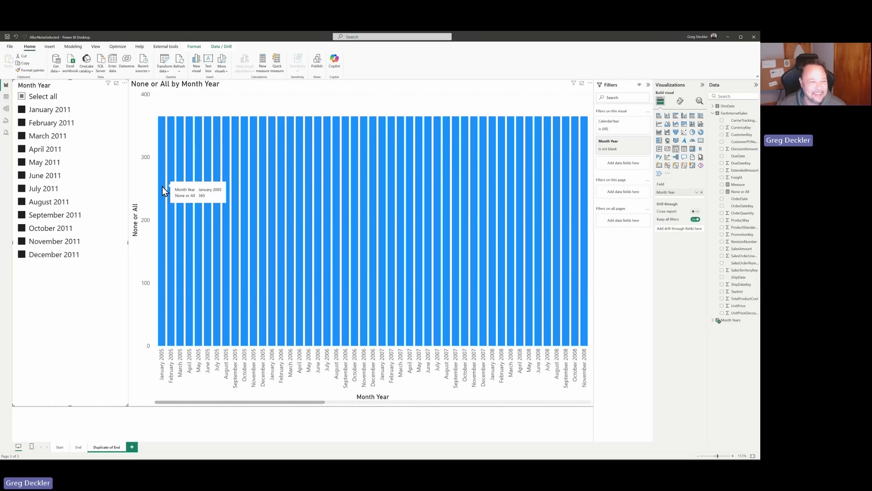
# - Switch the slicer between all months and none with Select all, comparing how the None or All chart responds
pyautogui.click(22, 97)
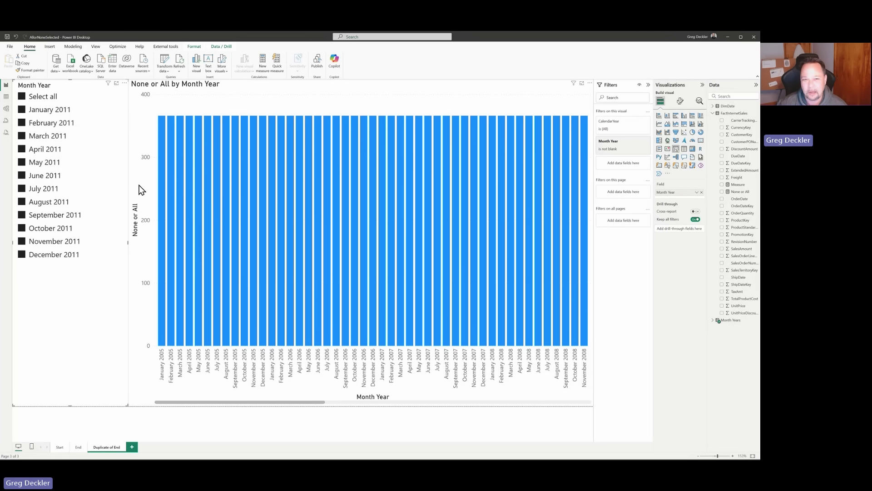
pyautogui.click(22, 99)
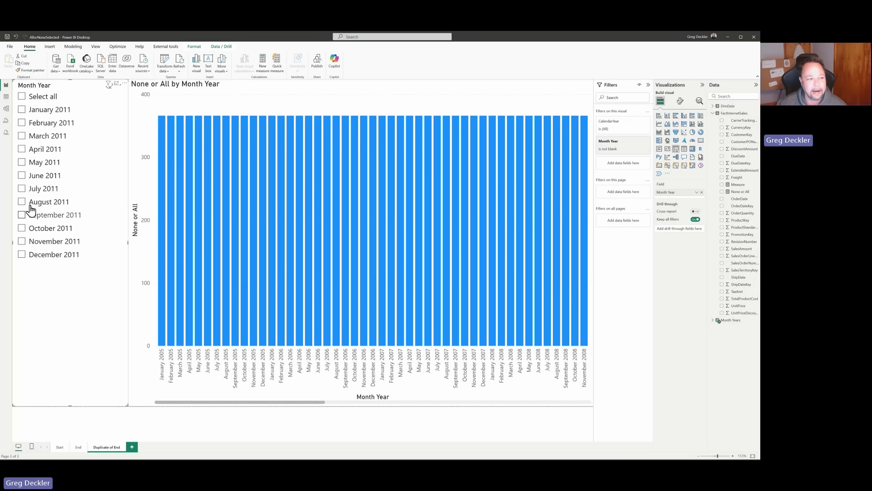
pyautogui.click(21, 97)
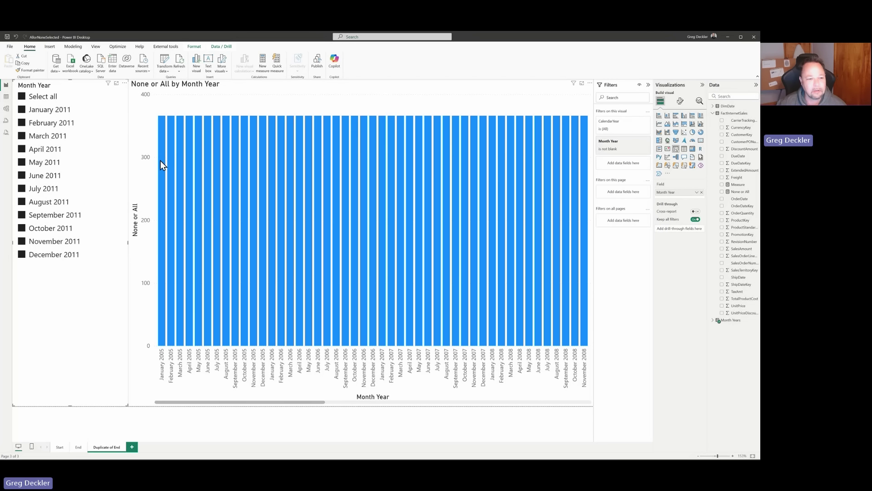
# - Clear the slicer again and rebuild the full January to December 2011 selection month by month, rechecking the January 2005 column
pyautogui.click(21, 96)
pyautogui.click(22, 110)
pyautogui.click(22, 123)
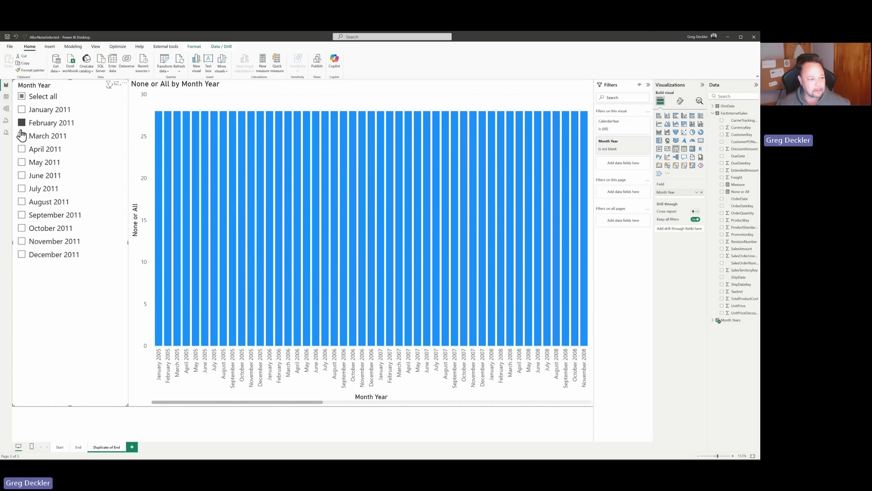
pyautogui.keyDown('ctrl'); pyautogui.click(22, 109); pyautogui.keyUp('ctrl')
pyautogui.keyDown('ctrl'); pyautogui.click(22, 136); pyautogui.keyUp('ctrl')
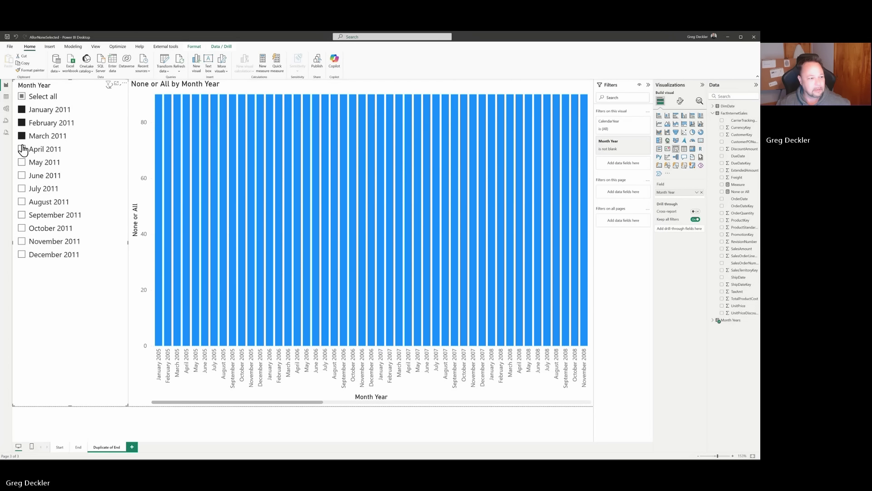
pyautogui.keyDown('ctrl'); pyautogui.click(21, 149); pyautogui.keyUp('ctrl')
pyautogui.keyDown('ctrl'); pyautogui.click(22, 162); pyautogui.keyUp('ctrl')
pyautogui.keyDown('ctrl'); pyautogui.click(21, 176); pyautogui.keyUp('ctrl')
pyautogui.keyDown('ctrl'); pyautogui.click(22, 188); pyautogui.keyUp('ctrl')
pyautogui.keyDown('ctrl'); pyautogui.click(22, 202); pyautogui.keyUp('ctrl')
pyautogui.keyDown('ctrl'); pyautogui.click(21, 215); pyautogui.keyUp('ctrl')
pyautogui.keyDown('ctrl'); pyautogui.click(22, 228); pyautogui.keyUp('ctrl')
pyautogui.keyDown('ctrl'); pyautogui.click(22, 241); pyautogui.keyUp('ctrl')
pyautogui.keyDown('ctrl'); pyautogui.click(22, 254); pyautogui.keyUp('ctrl')
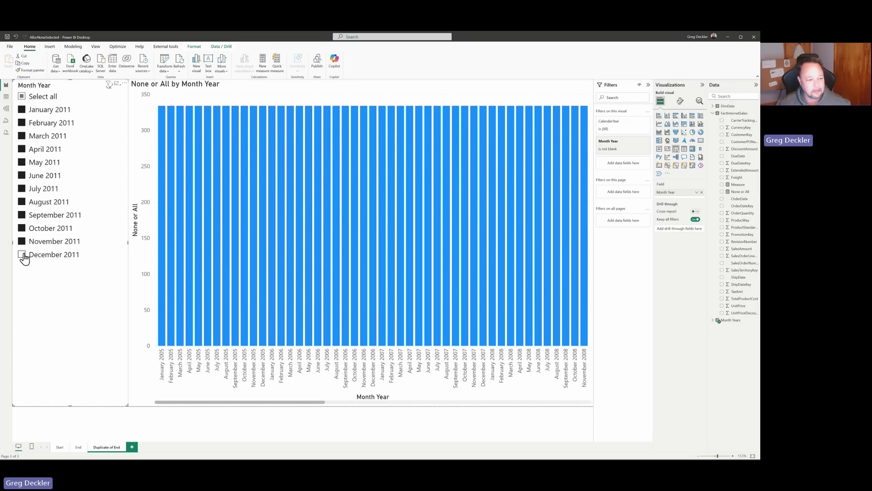
pyautogui.moveTo(162, 175)
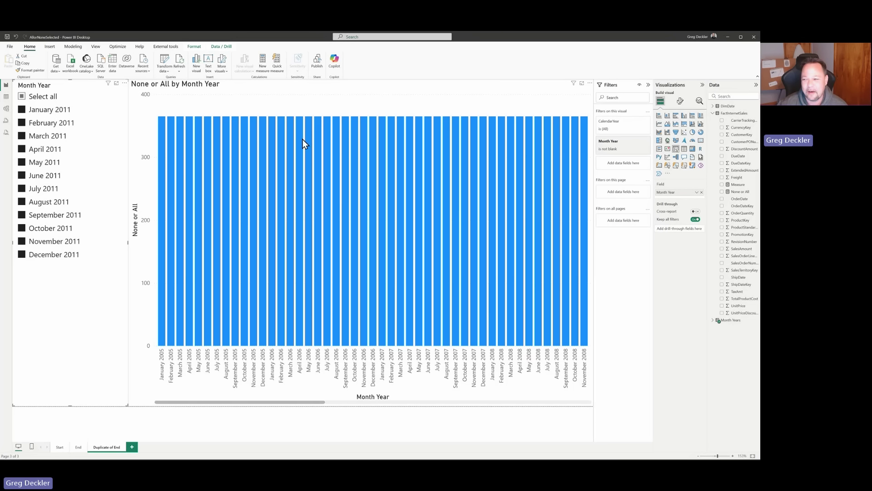
# - Convert the Month Year slicer to a button slicer and select all months in it
pyautogui.click(667, 166)
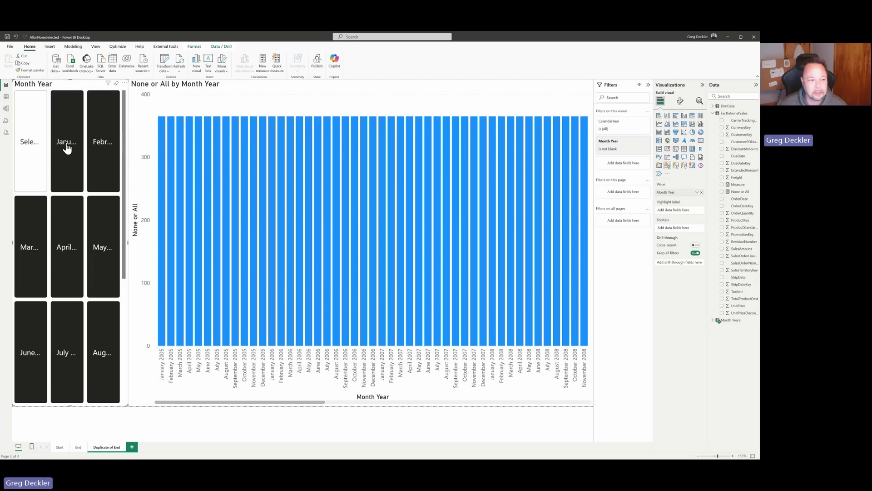
pyautogui.click(30, 144)
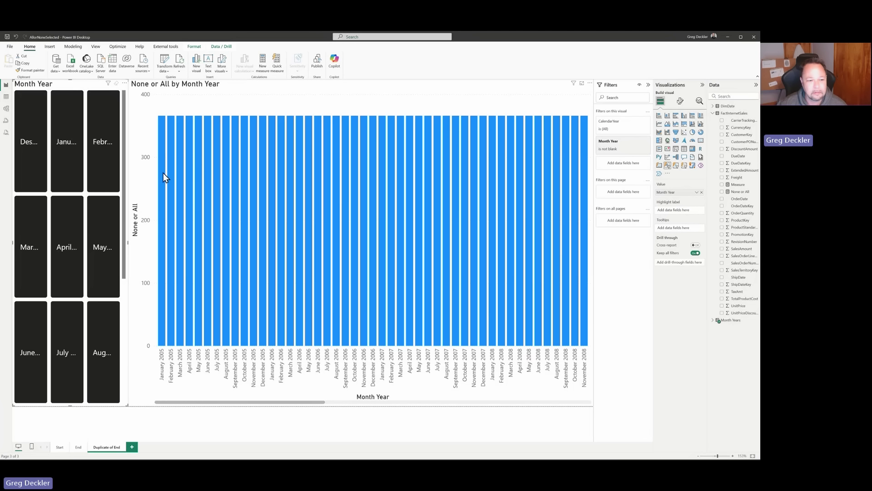
# - Convert the Month Year slicer to a list slicer and test deselecting and reselecting all months
pyautogui.click(685, 168)
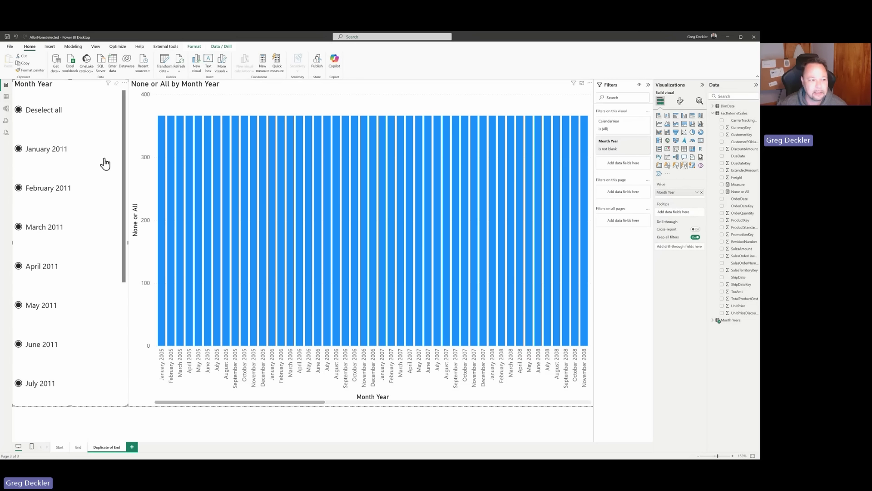
pyautogui.click(21, 116)
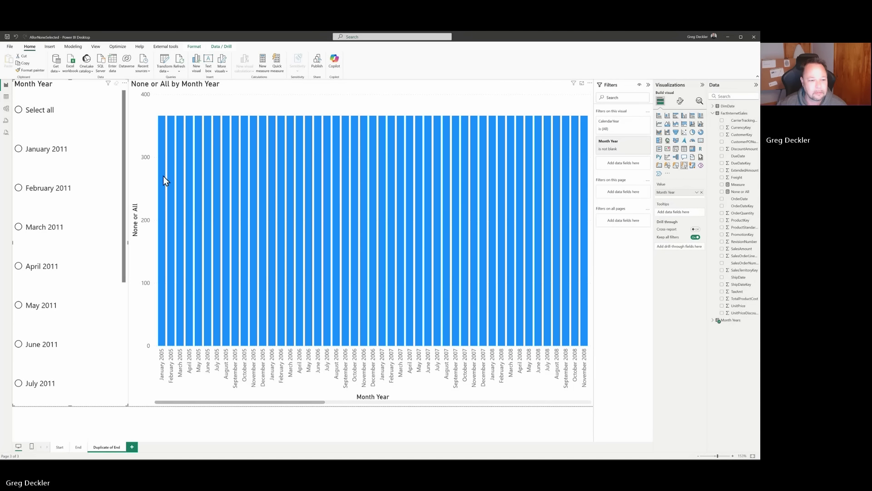
pyautogui.click(28, 119)
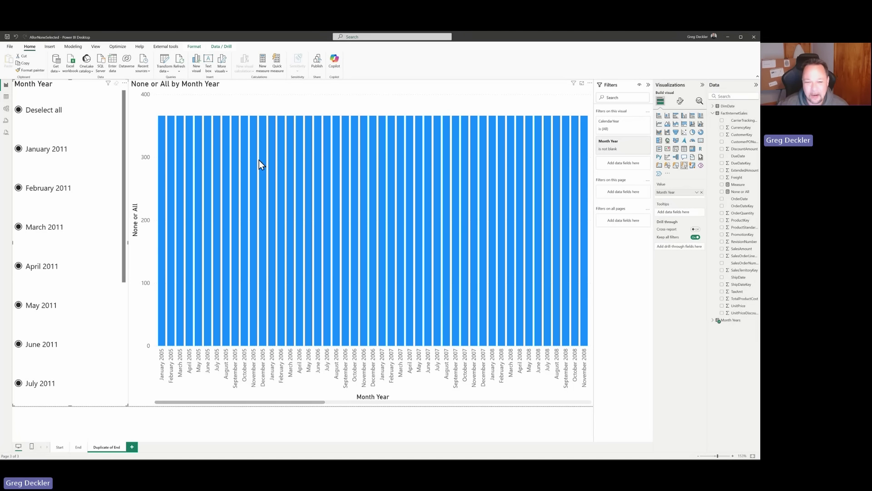
pyautogui.moveTo(274, 159)
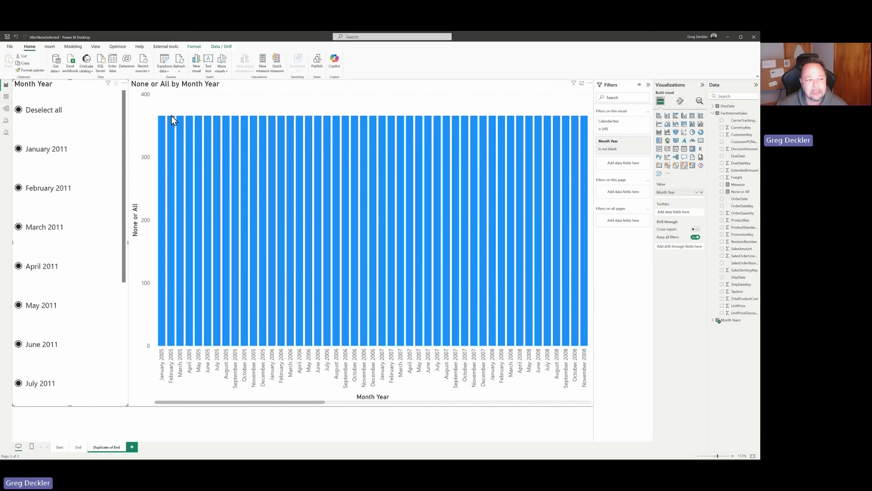
# - Clear the list slicer's selection and turn off its Show "Select all" option in the selection settings
pyautogui.click(18, 111)
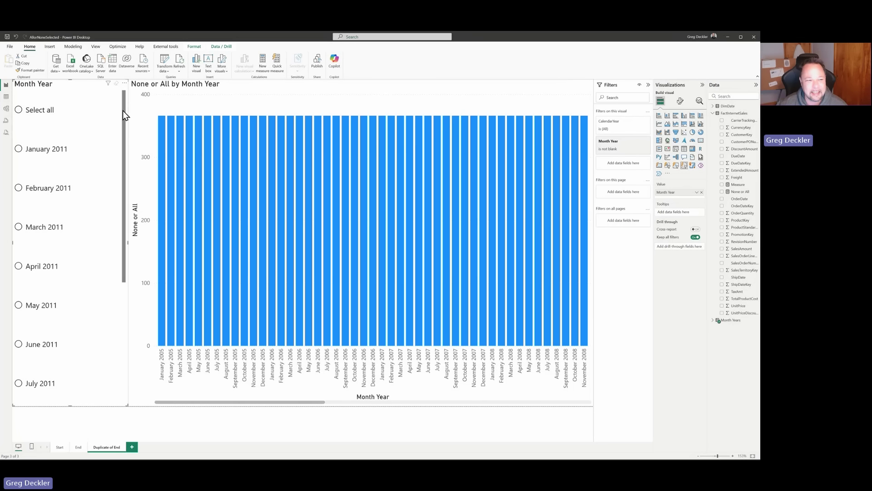
pyautogui.click(681, 102)
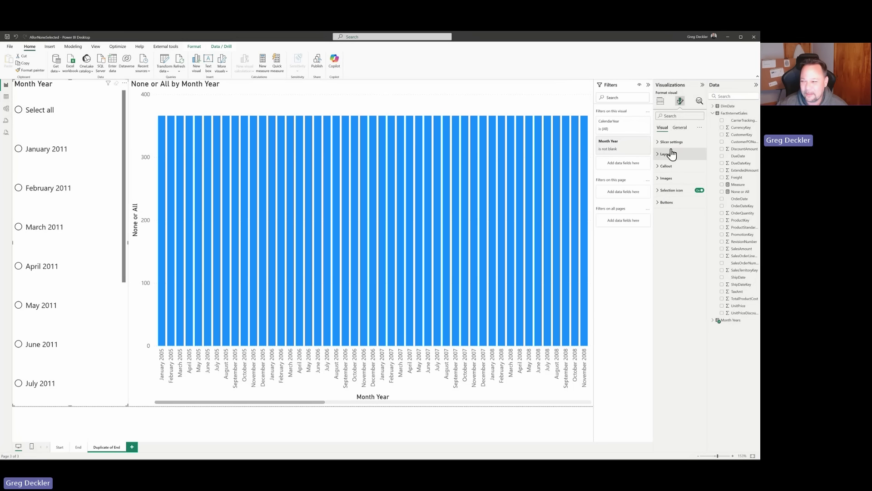
pyautogui.click(697, 182)
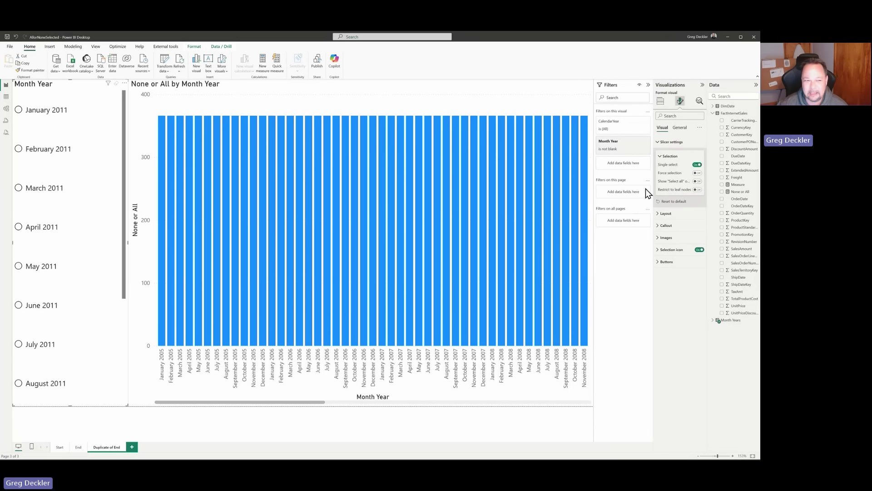